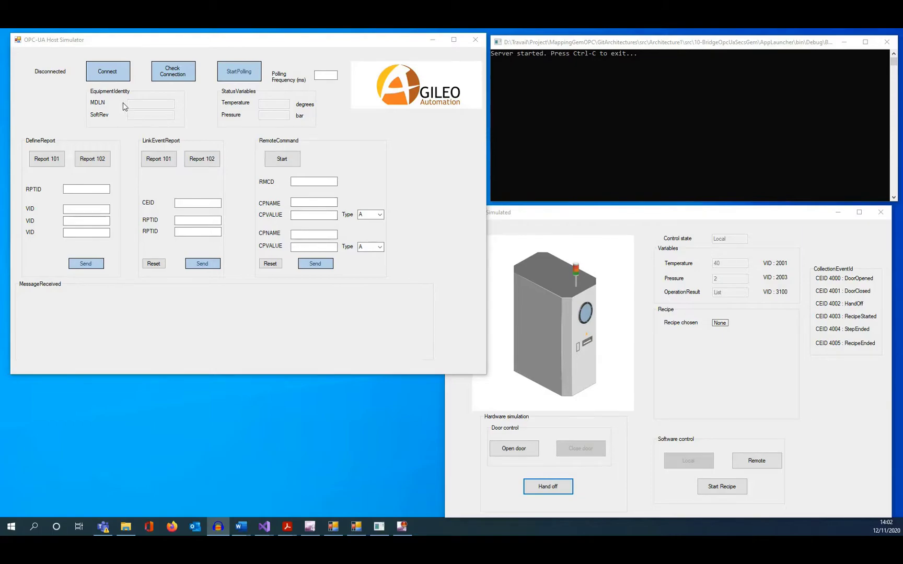
- Connect the host to the simulated equipment and check the log for event report 2001
{"action": "left_click", "coordinate": [109, 79]}
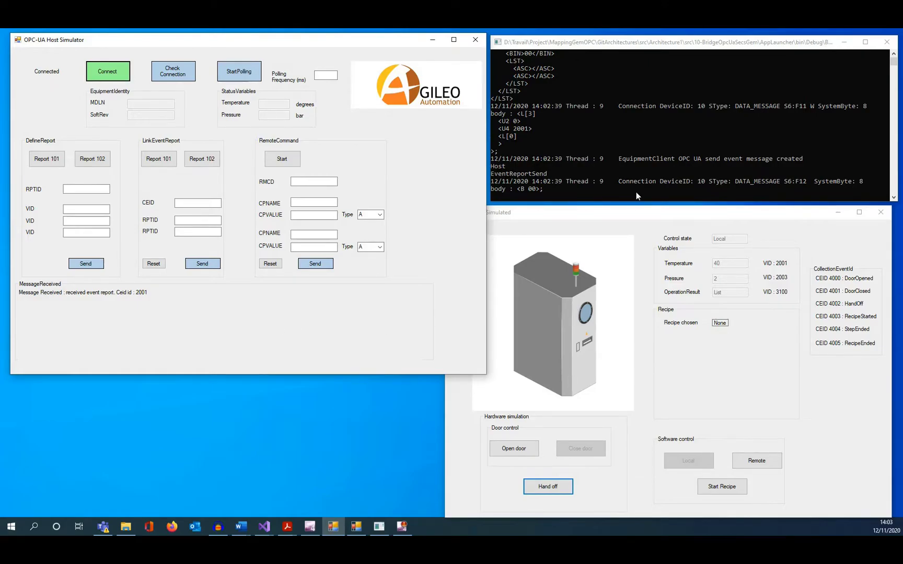
{"action": "scroll", "coordinate": [629, 158], "scroll_direction": "up", "scroll_amount": 2}
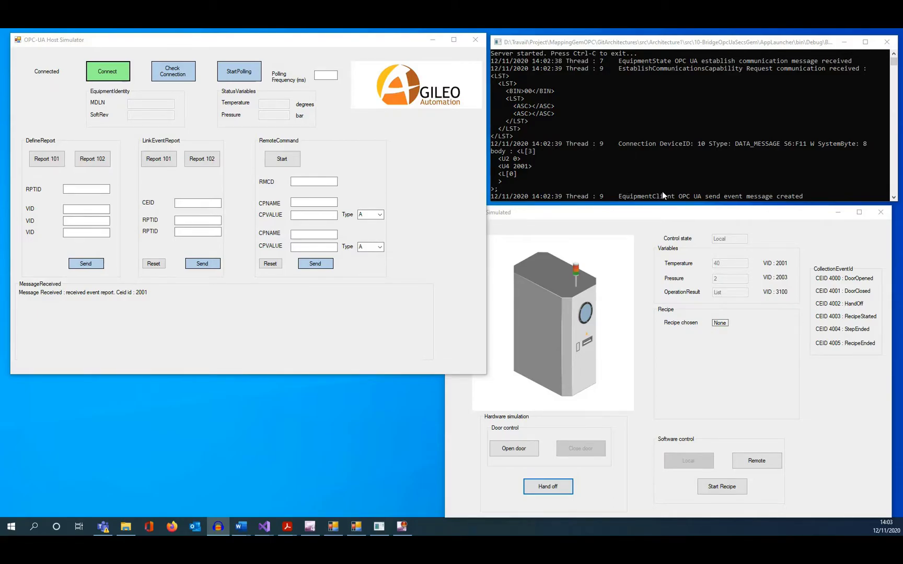
- Put the simulated equipment under Remote control, then return to the host's RPTID field
{"action": "left_click", "coordinate": [753, 463]}
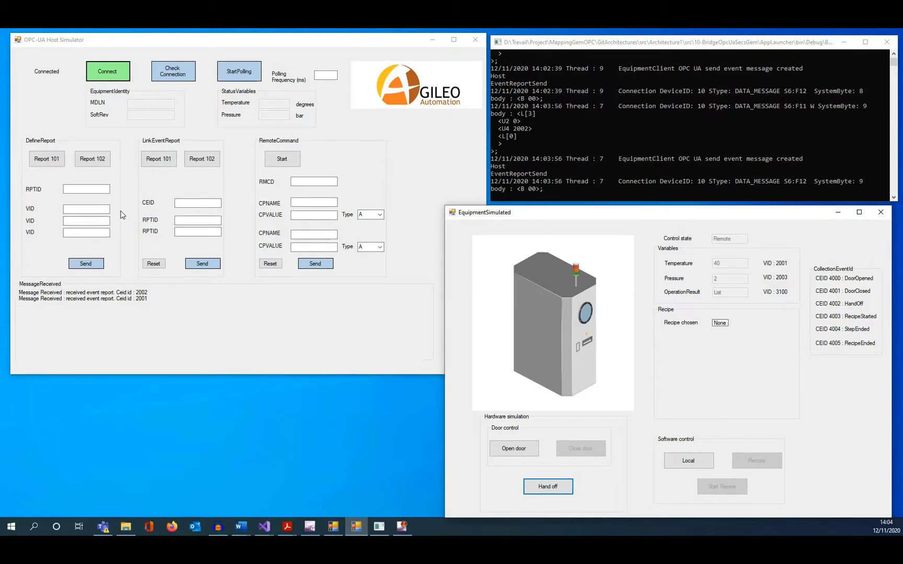
{"action": "left_click", "coordinate": [100, 189]}
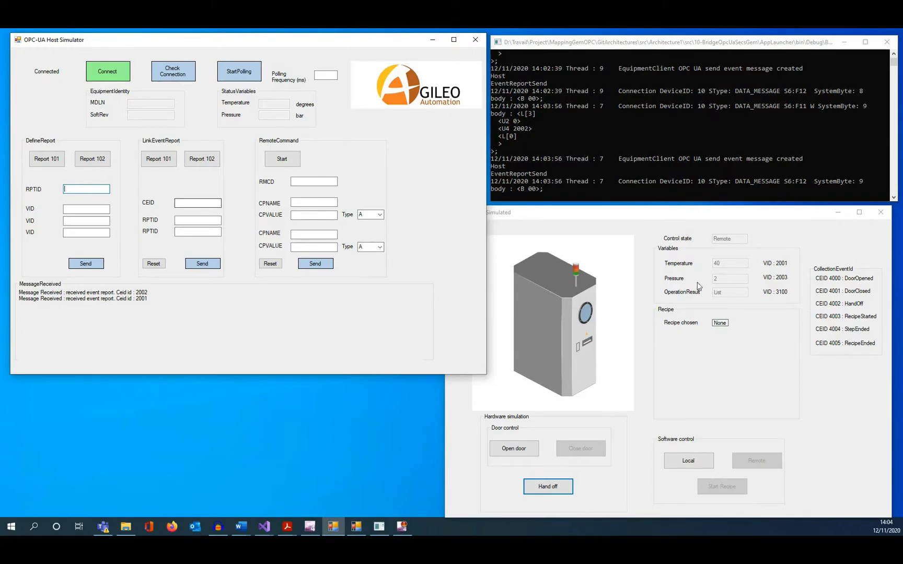
- Define report 101 with VID 3100, send it, and enter CEID 4005 for linking
{"action": "left_click", "coordinate": [83, 208]}
{"action": "type", "text": "3100"}
{"action": "left_click", "coordinate": [81, 190]}
{"action": "type", "text": "101"}
{"action": "left_click", "coordinate": [73, 263]}
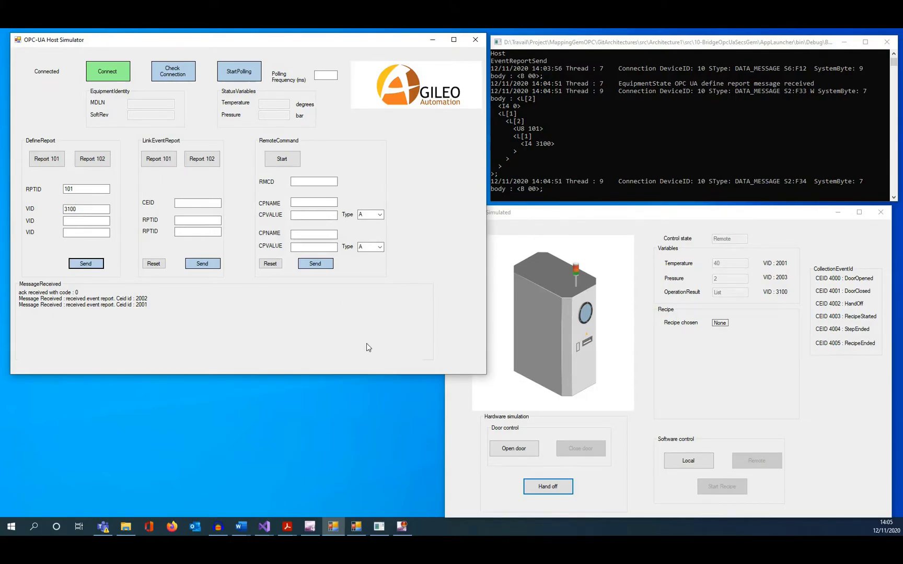
{"action": "left_click", "coordinate": [209, 202]}
{"action": "type", "text": "4005"}
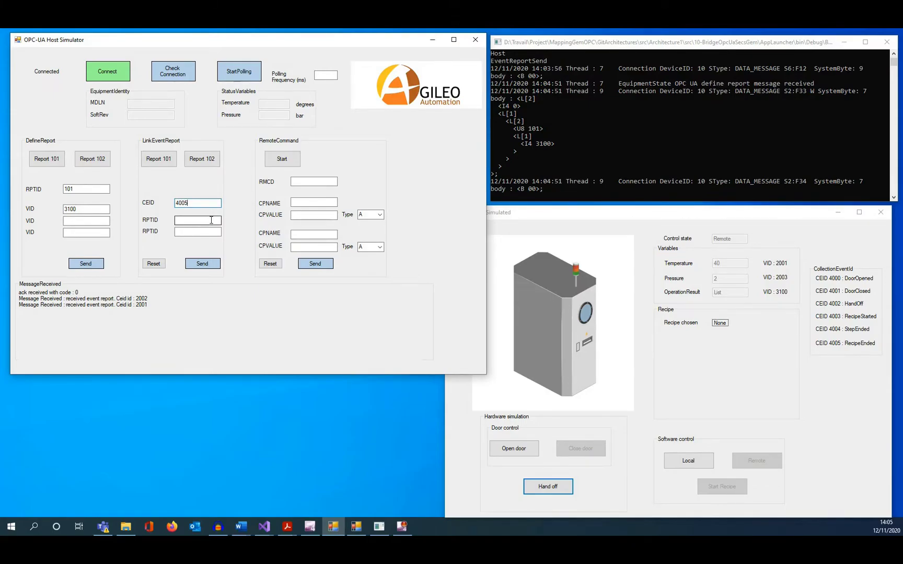
- Link report 101 to CEID 4005 (RecipeEnded) and send the link request
{"action": "left_click", "coordinate": [212, 220]}
{"action": "type", "text": "101"}
{"action": "left_click", "coordinate": [216, 263]}
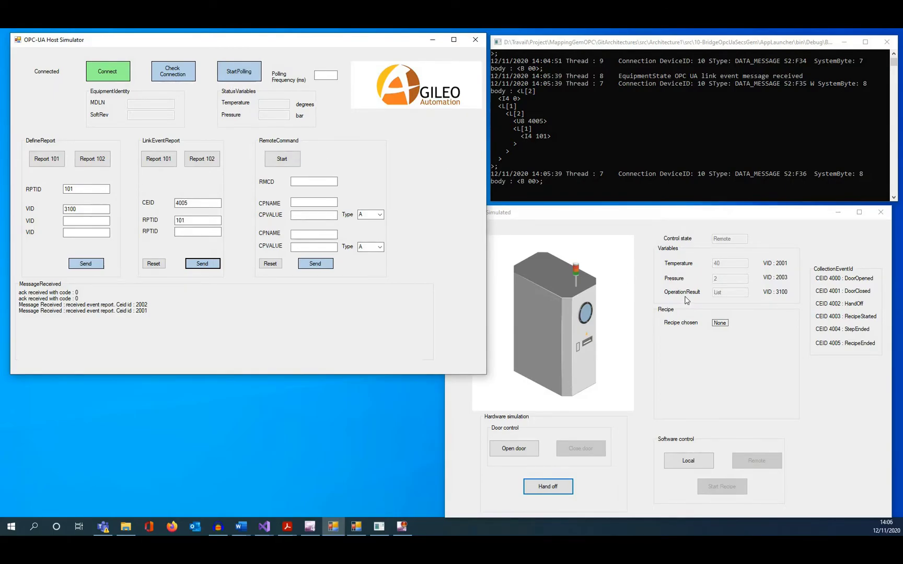
- Start polling every 1000 ms, then open the simulated equipment's door to raise CEID 4000
{"action": "left_click", "coordinate": [318, 76]}
{"action": "type", "text": "1000"}
{"action": "left_click", "coordinate": [254, 78]}
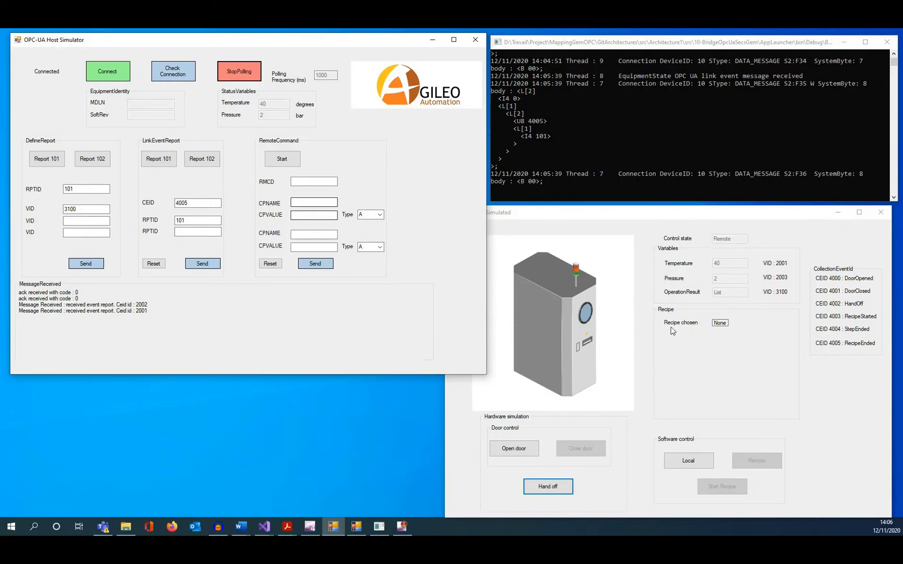
{"action": "left_click", "coordinate": [644, 406]}
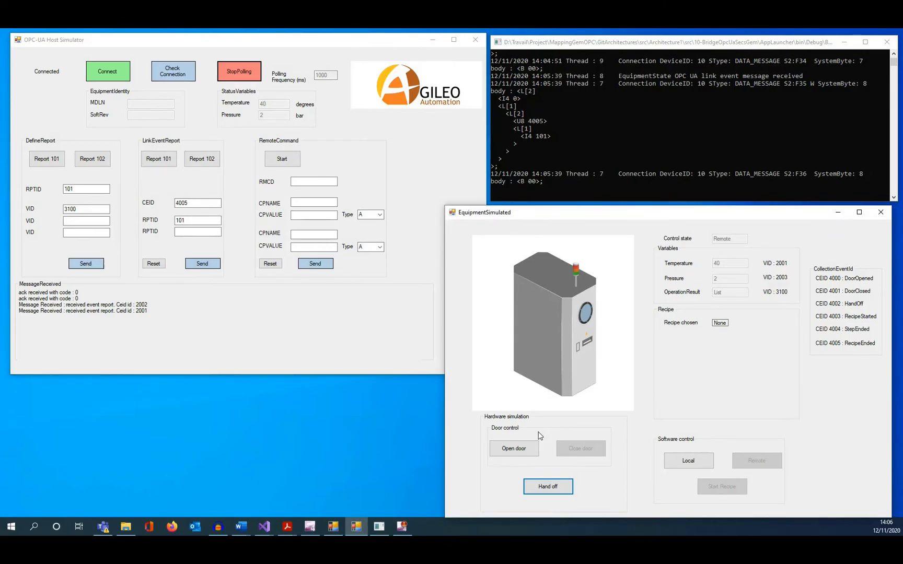
{"action": "left_click", "coordinate": [534, 449]}
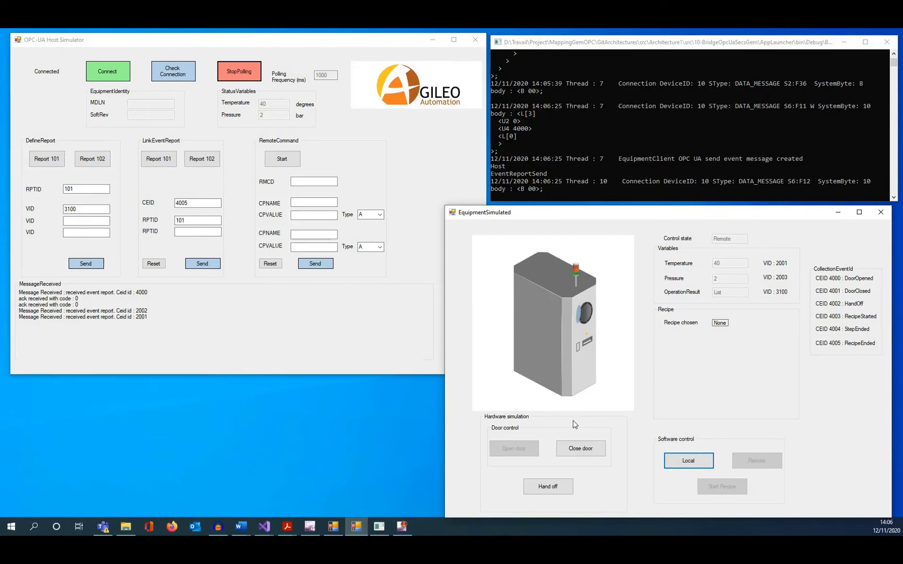
- Close the simulated door and hand off the part, raising CEIDs 4001 and 4002
{"action": "left_click", "coordinate": [578, 451]}
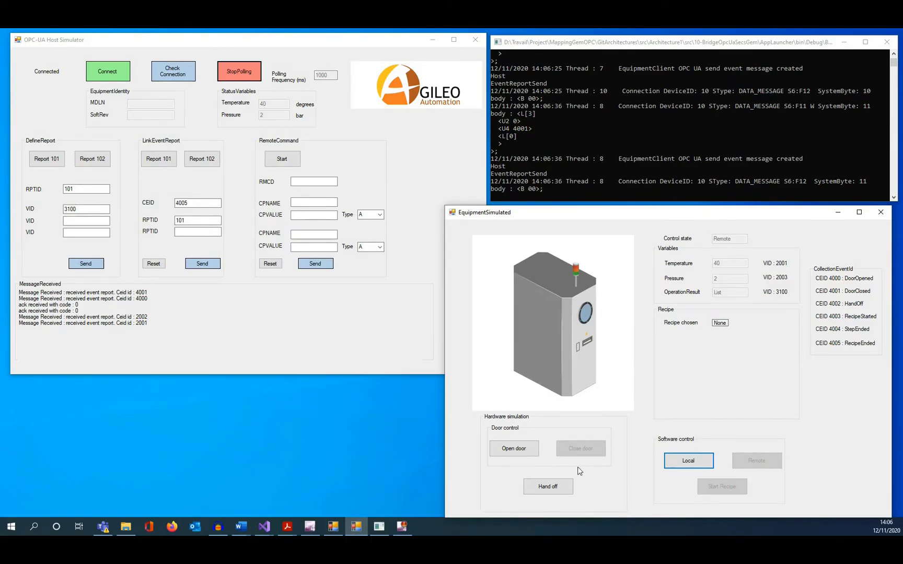
{"action": "left_click", "coordinate": [558, 486]}
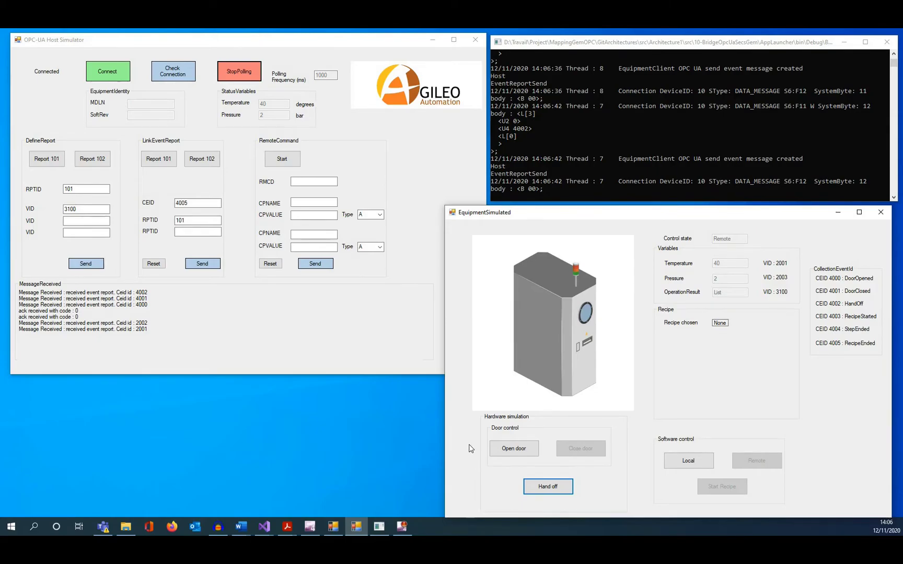
- Load PPSelect with RecipeName HeatOven and set the LimitPressure 10 value type to I4
{"action": "left_click", "coordinate": [292, 168]}
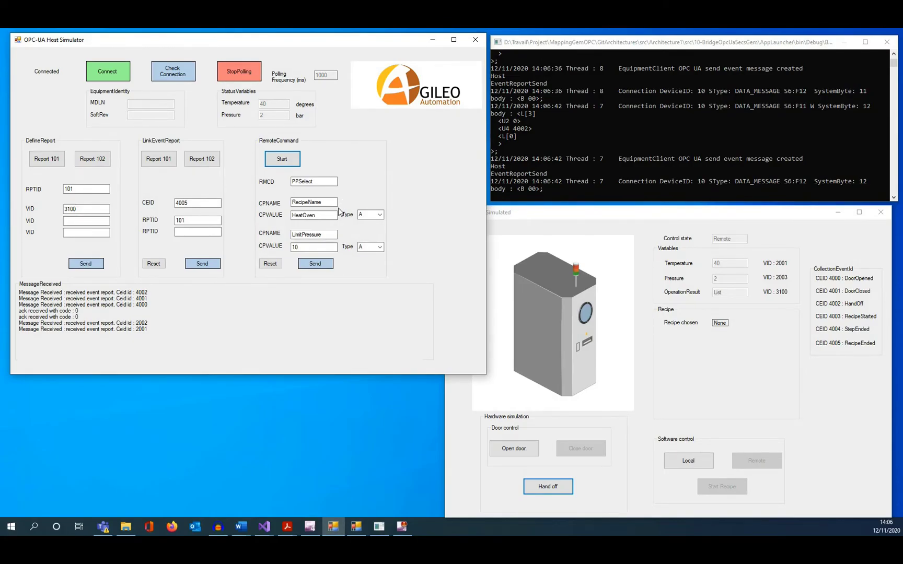
{"action": "left_click", "coordinate": [319, 216]}
{"action": "left_click", "coordinate": [379, 250]}
{"action": "left_click", "coordinate": [366, 261]}
- Send PPSelect to run HeatOven and watch the RecipeStarted, StepEnded and RecipeEnded reports arrive
{"action": "left_click", "coordinate": [316, 263]}
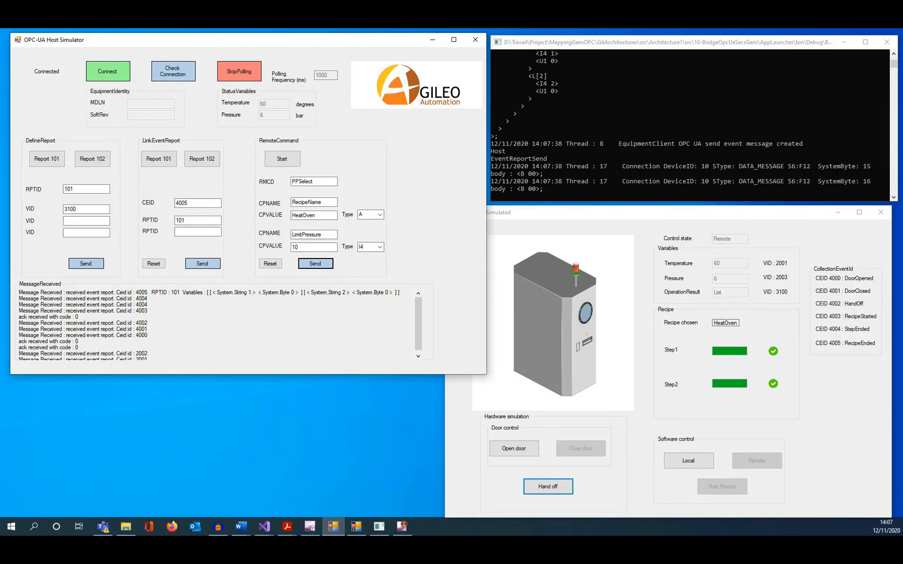
{"action": "key", "text": "alt+Tab"}
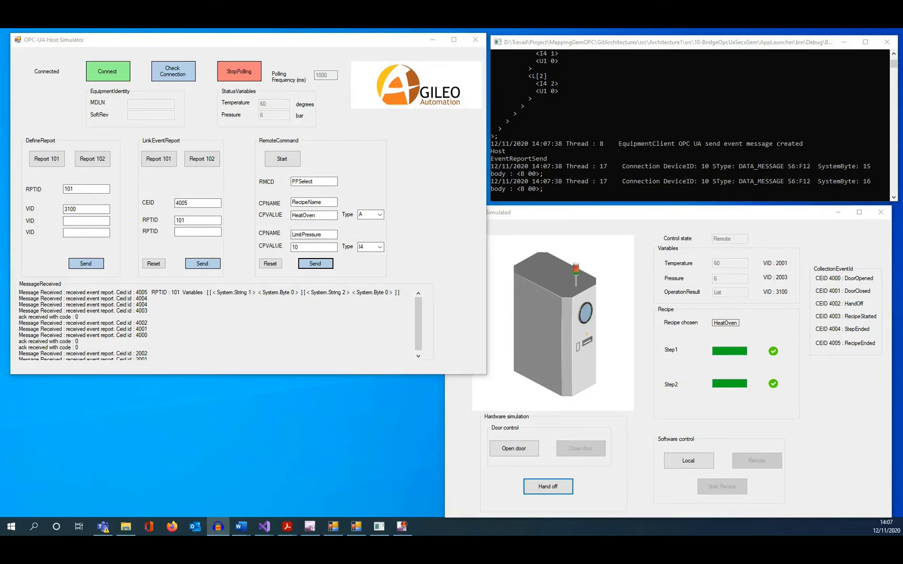
{"action": "left_click", "coordinate": [145, 304]}
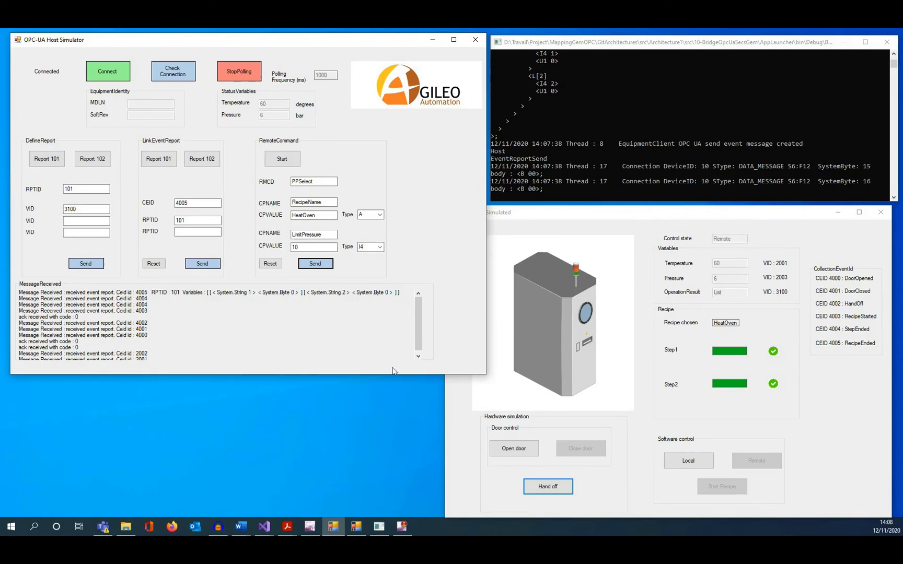
{"action": "left_click", "coordinate": [126, 526]}
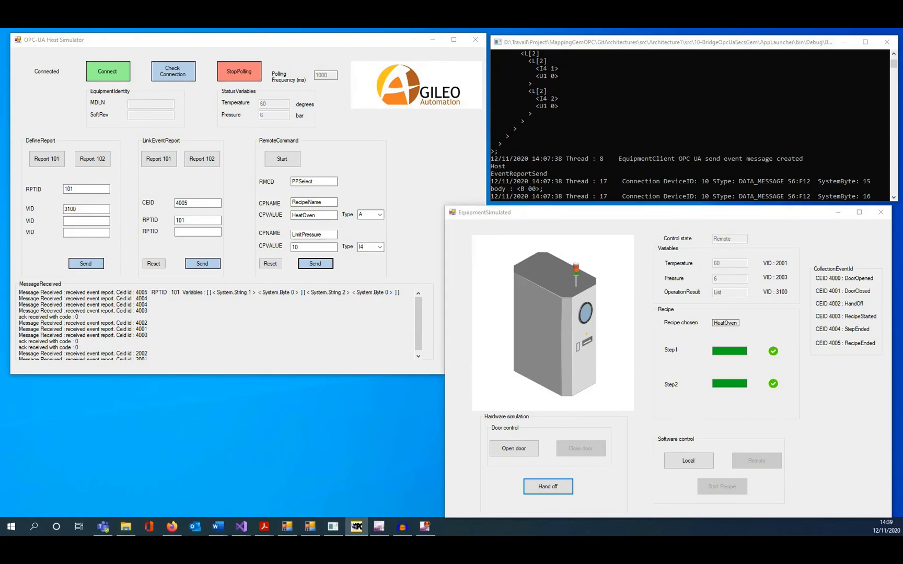
- Bring UA Sample Client into view and call the Equipment object's AreYouThere method
{"action": "left_click_drag", "start_coordinate": [902, 94], "coordinate": [125, 67]}
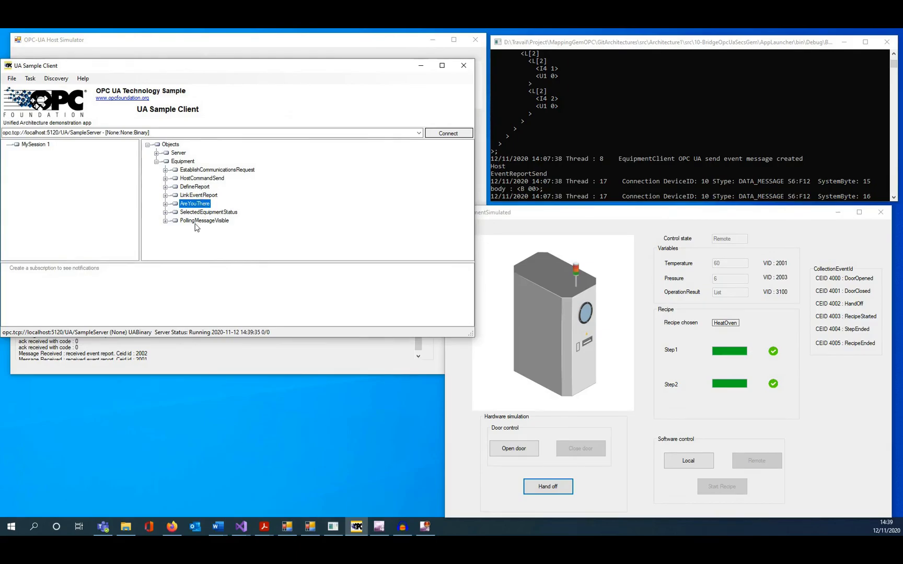
{"action": "right_click", "coordinate": [196, 205]}
{"action": "left_click", "coordinate": [196, 205]}
{"action": "right_click", "coordinate": [198, 204]}
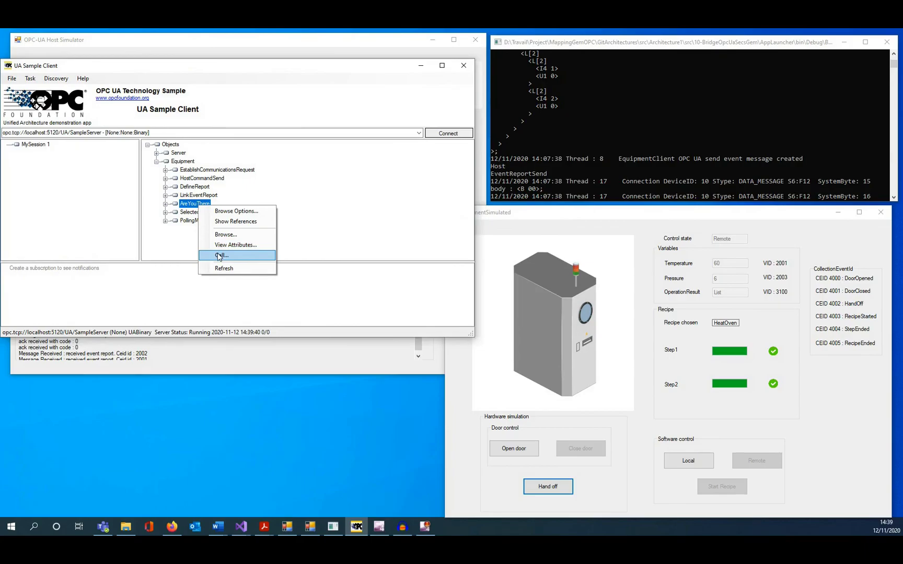
{"action": "left_click", "coordinate": [220, 255]}
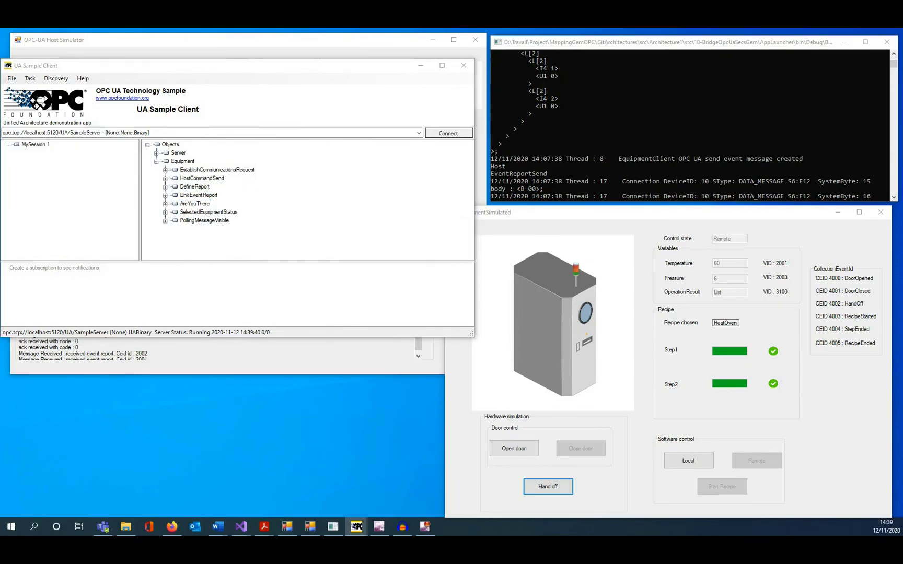